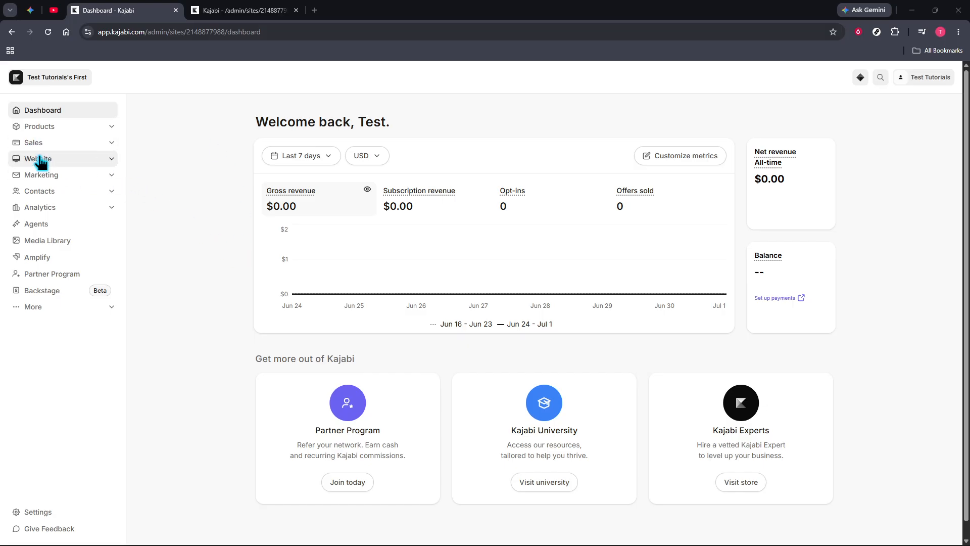
# Start a new course from the Courses section and choose Evergreen as its course type
pyautogui.doubleClick(44, 128)
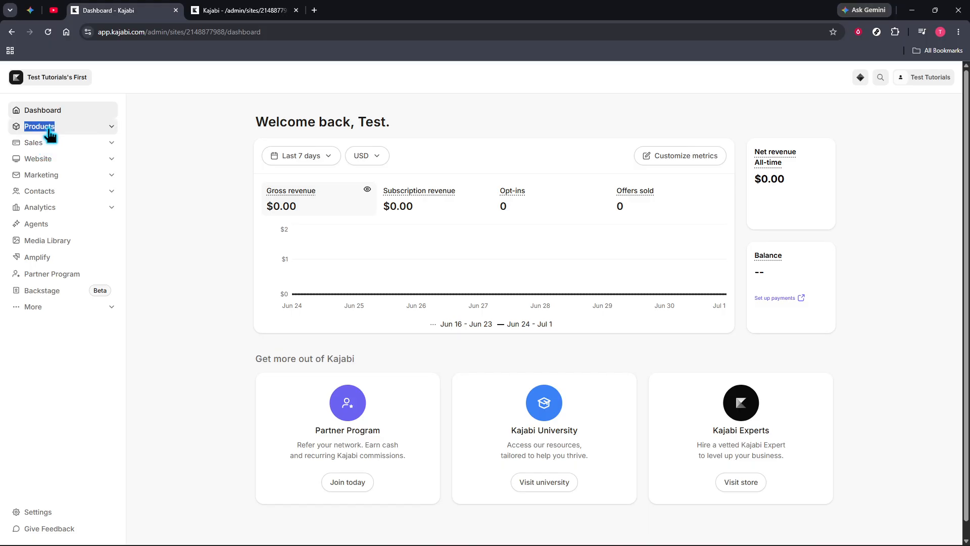
pyautogui.click(59, 129)
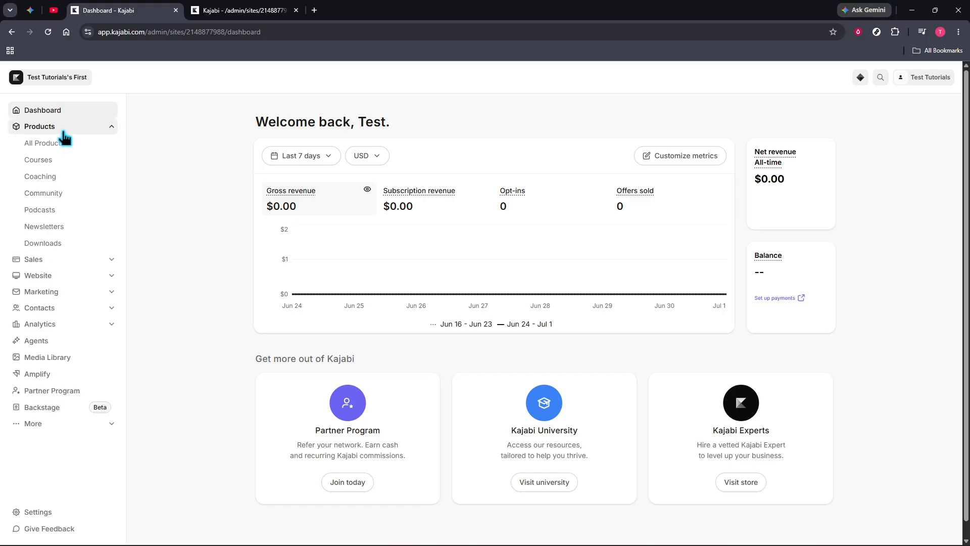
pyautogui.click(67, 162)
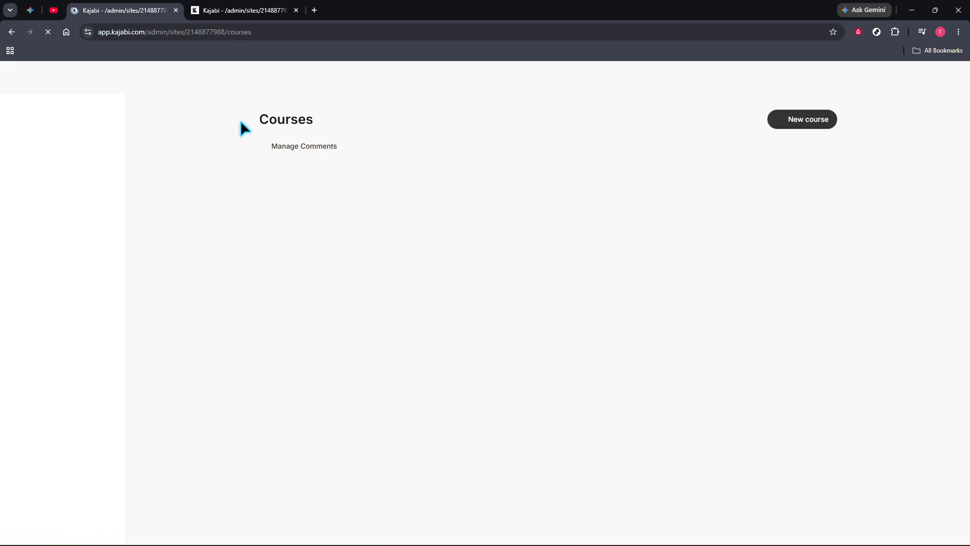
pyautogui.click(803, 123)
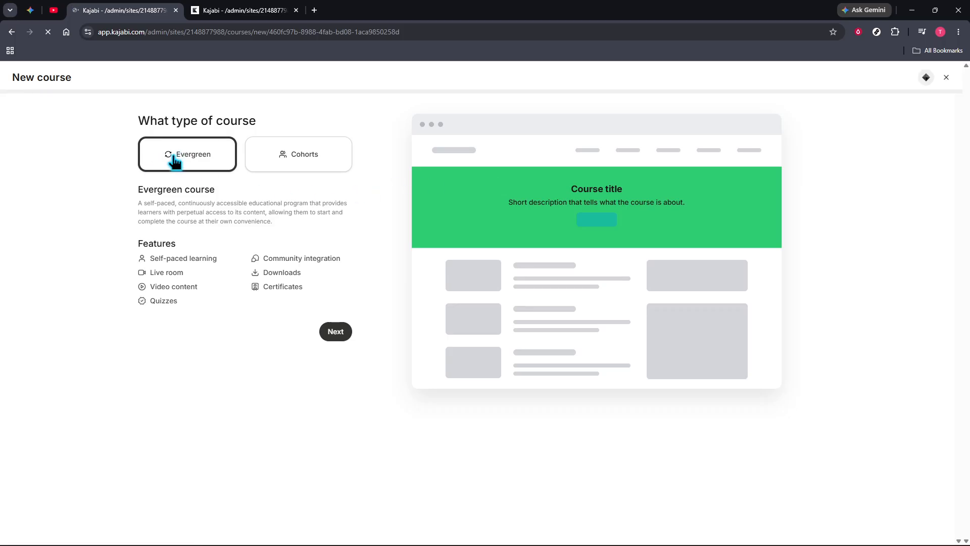
pyautogui.click(315, 155)
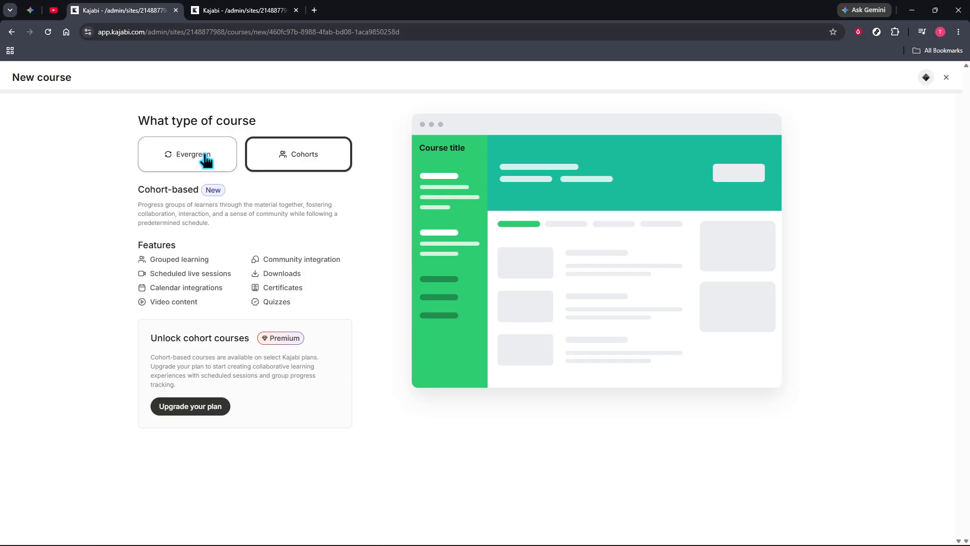
pyautogui.click(160, 160)
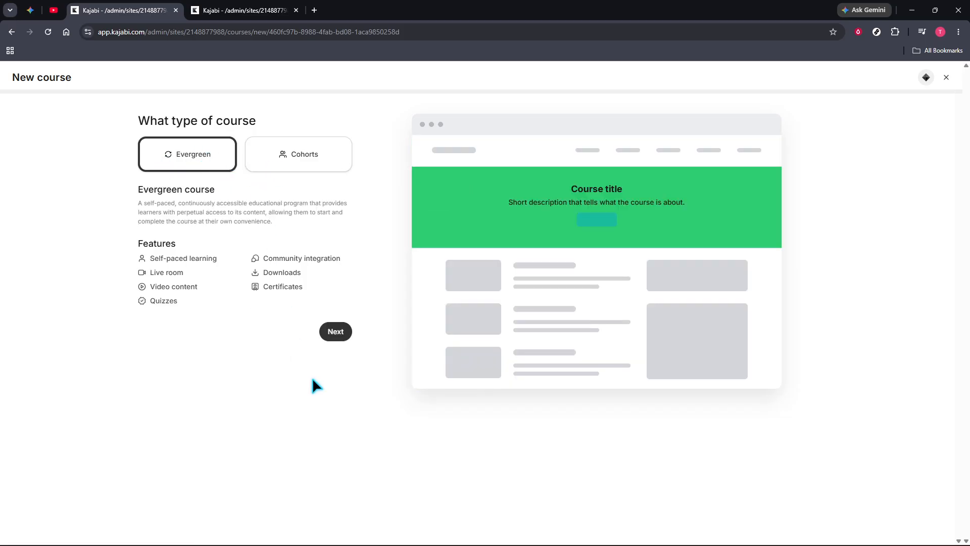
pyautogui.click(335, 335)
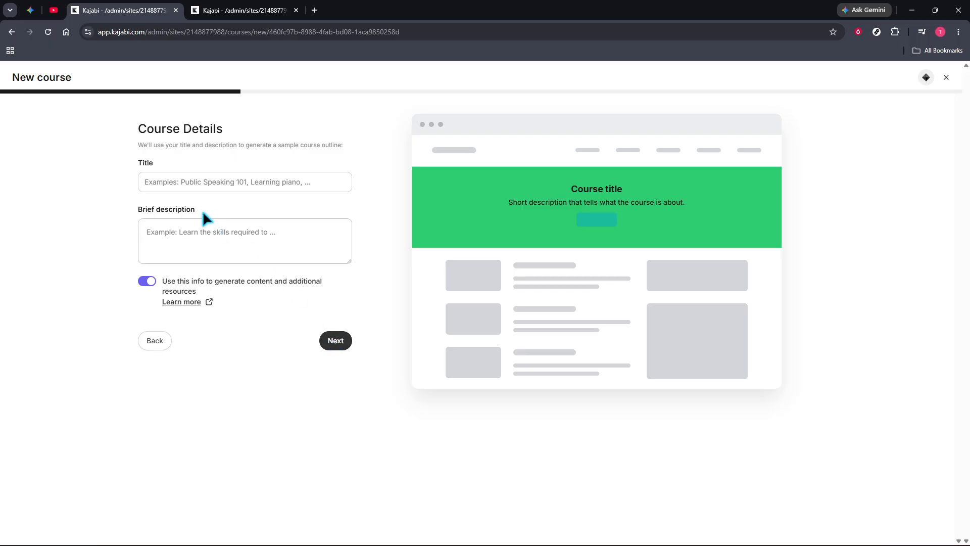
# Title the course NewCourse, leave its brief description empty, and continue to the appearance settings
pyautogui.click(172, 186)
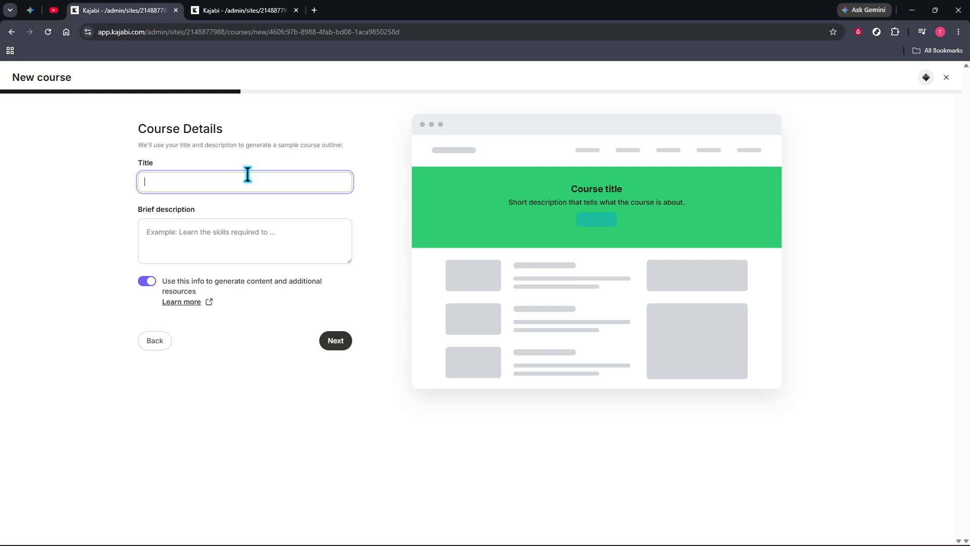
pyautogui.write('NewCOurse')
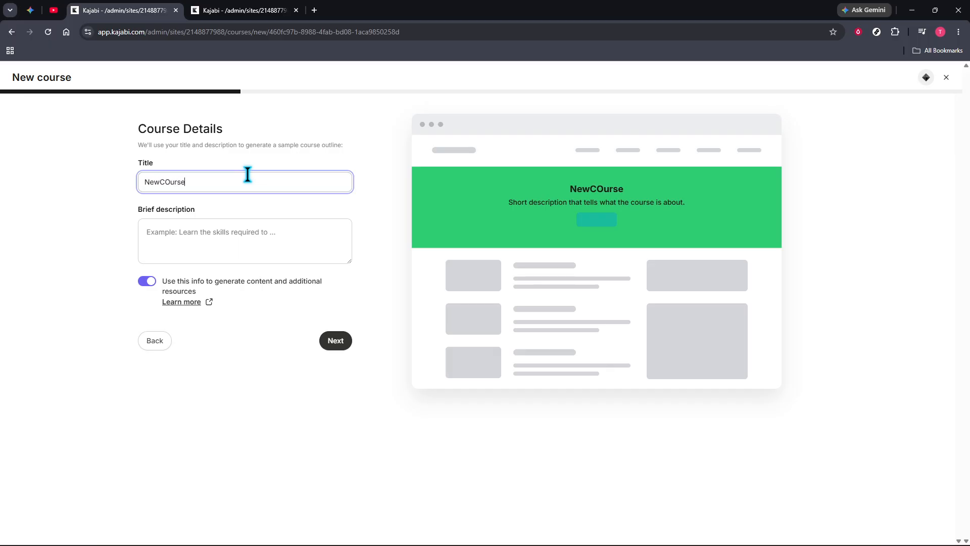
pyautogui.click(168, 184)
pyautogui.press('BackSpace')
pyautogui.click(159, 237)
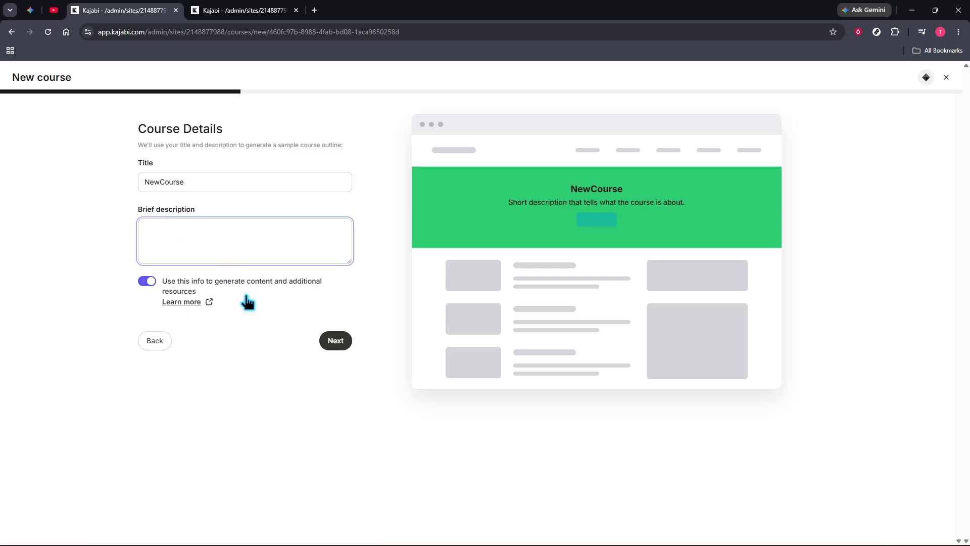
pyautogui.click(338, 341)
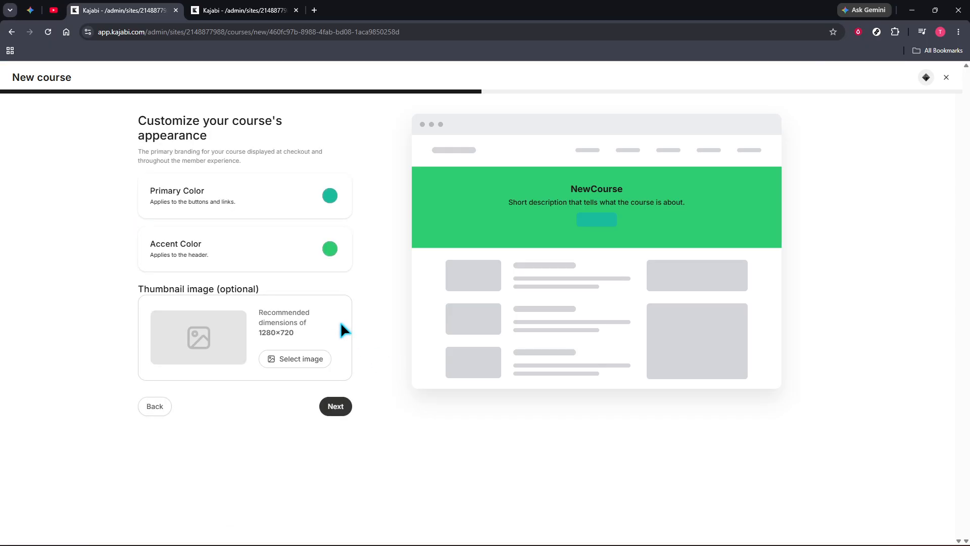
# Use the library image 0eb83a3d92344be55f8762a3bb1f2fc9 as the course thumbnail and skip the course pricing
pyautogui.click(289, 361)
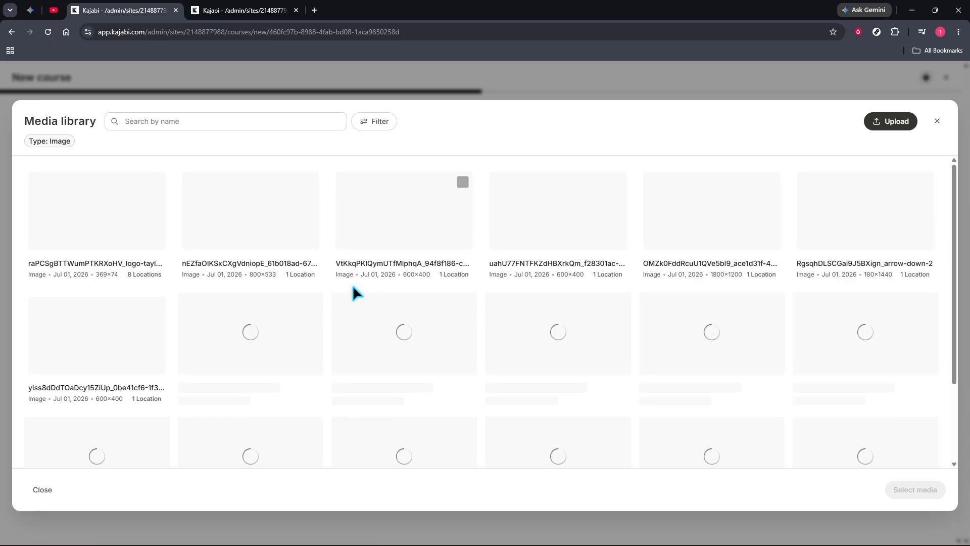
pyautogui.scroll(-2, 500, 339)
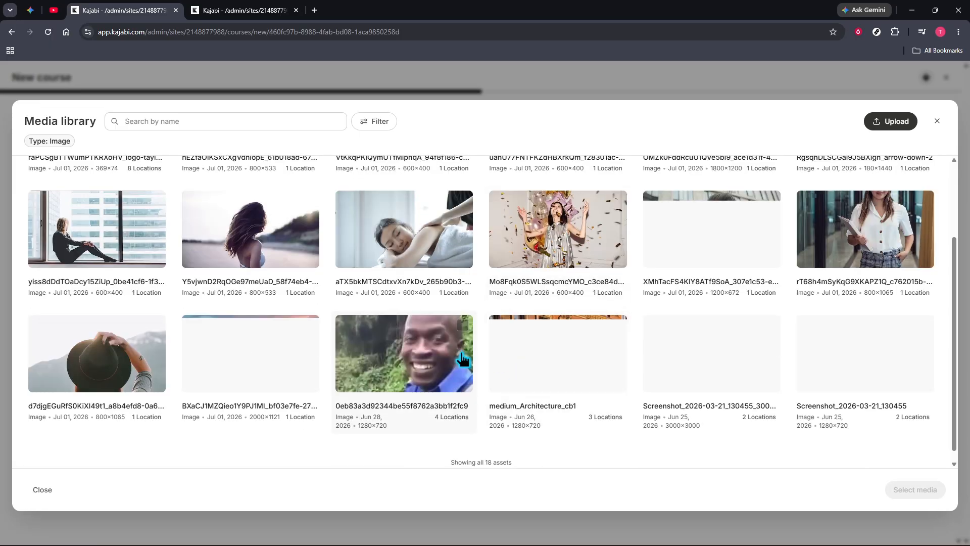
pyautogui.click(463, 361)
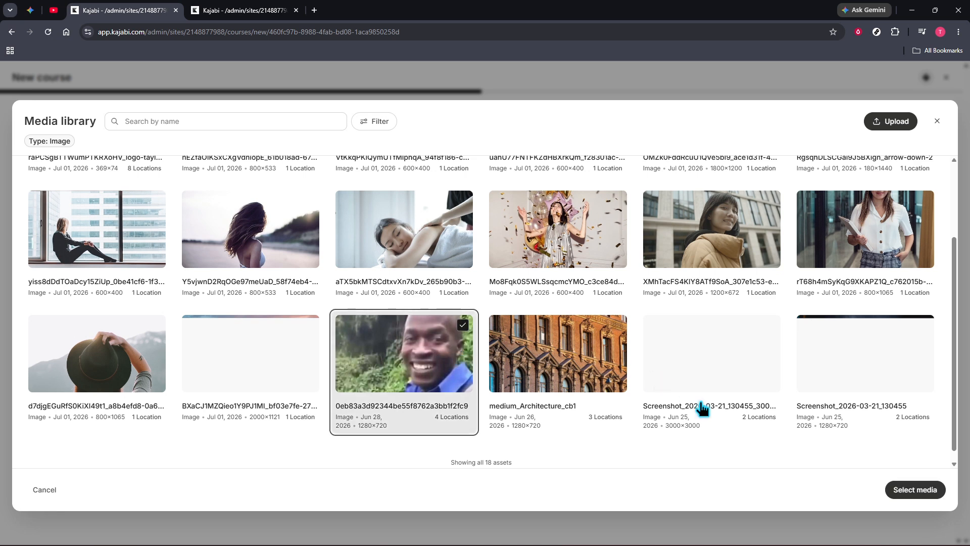
pyautogui.click(924, 491)
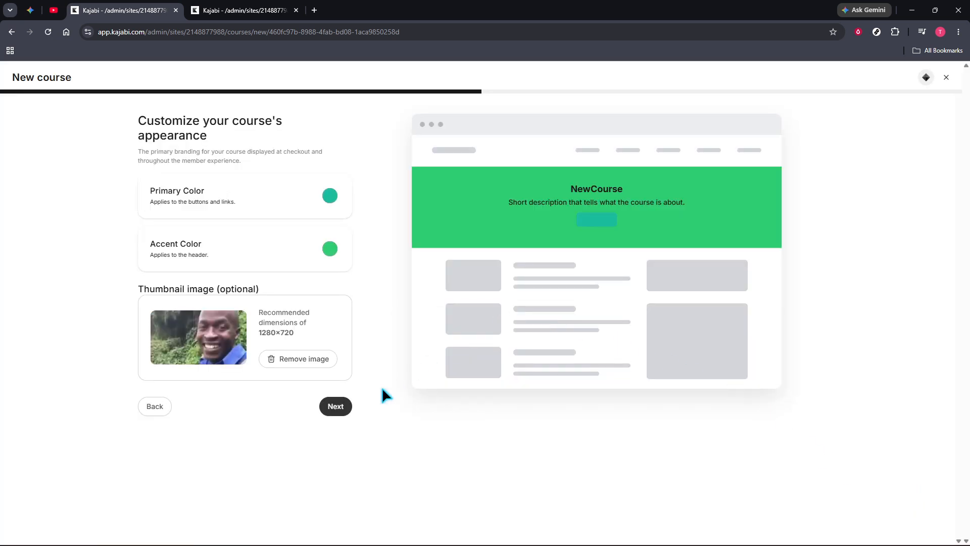
pyautogui.click(347, 406)
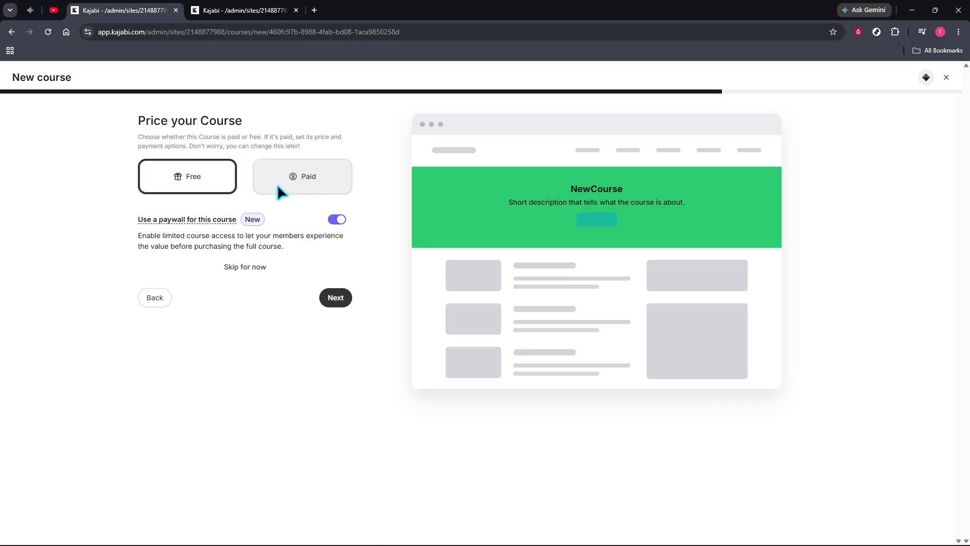
pyautogui.click(247, 265)
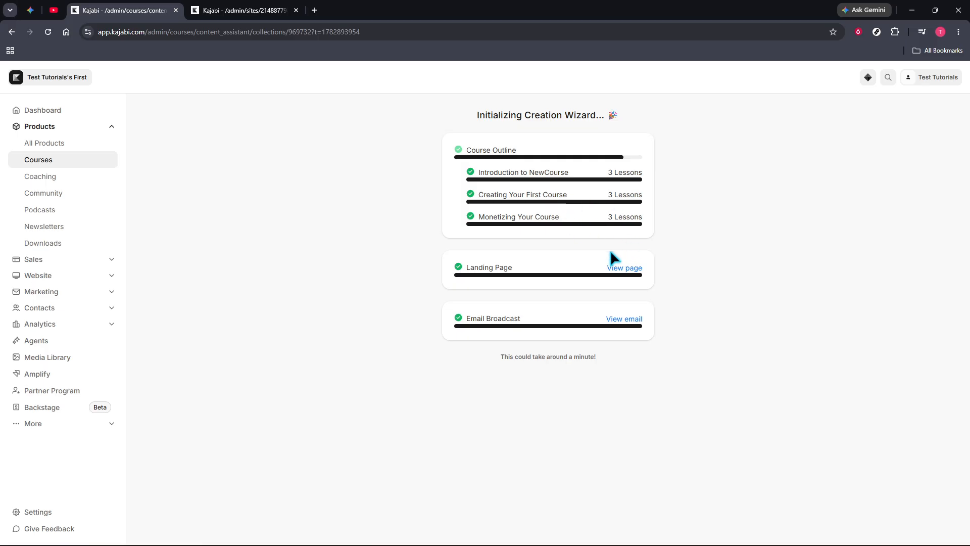
# Open the existing YesOfCourse course and check which content types can be added to its outline
pyautogui.click(248, 9)
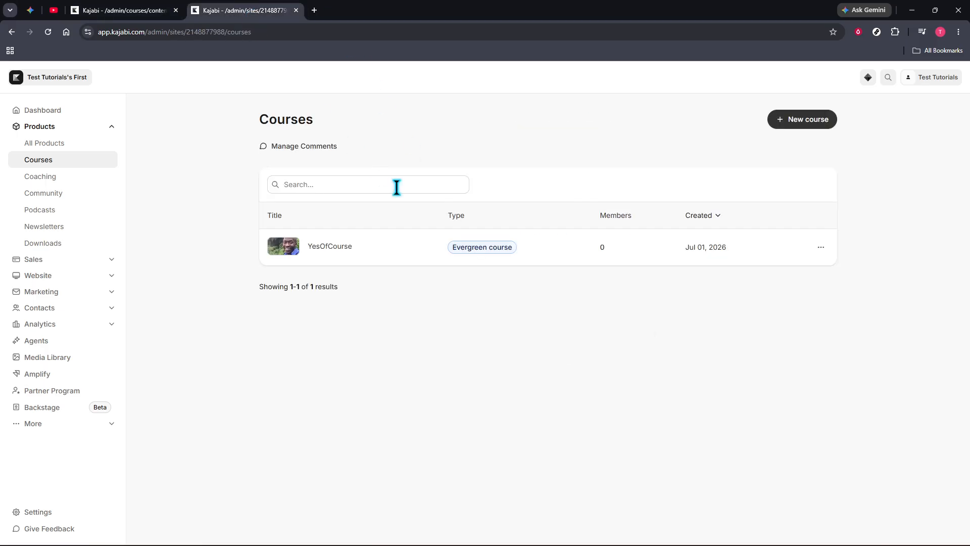
pyautogui.click(311, 248)
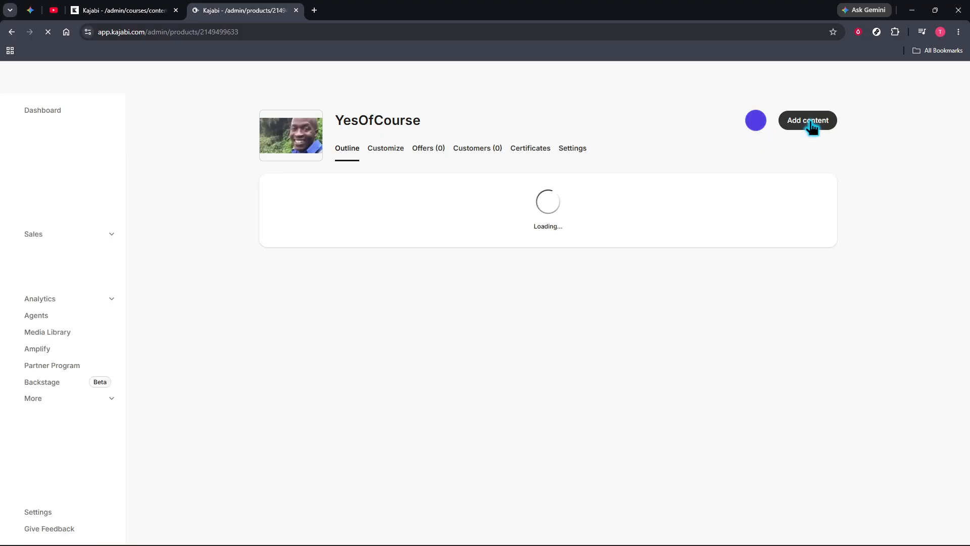
pyautogui.click(812, 123)
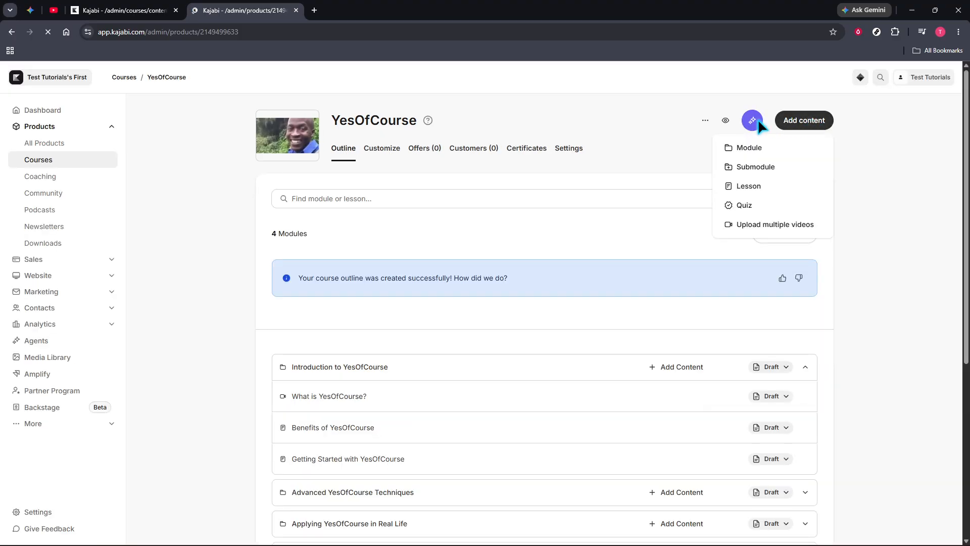
pyautogui.click(642, 135)
# View the details of the Part 1: The Fundamentals module and close them without changes
pyautogui.scroll(-5, 508, 323)
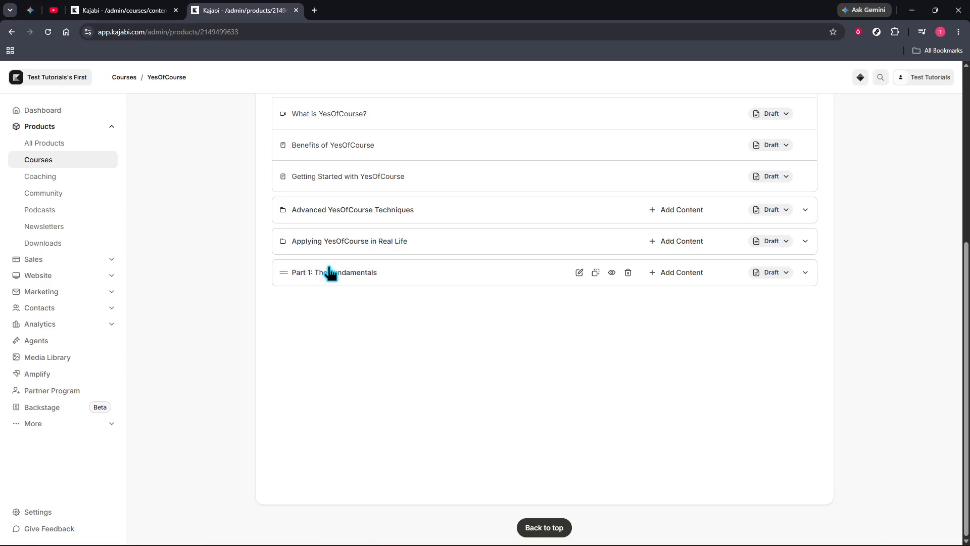
pyautogui.click(358, 274)
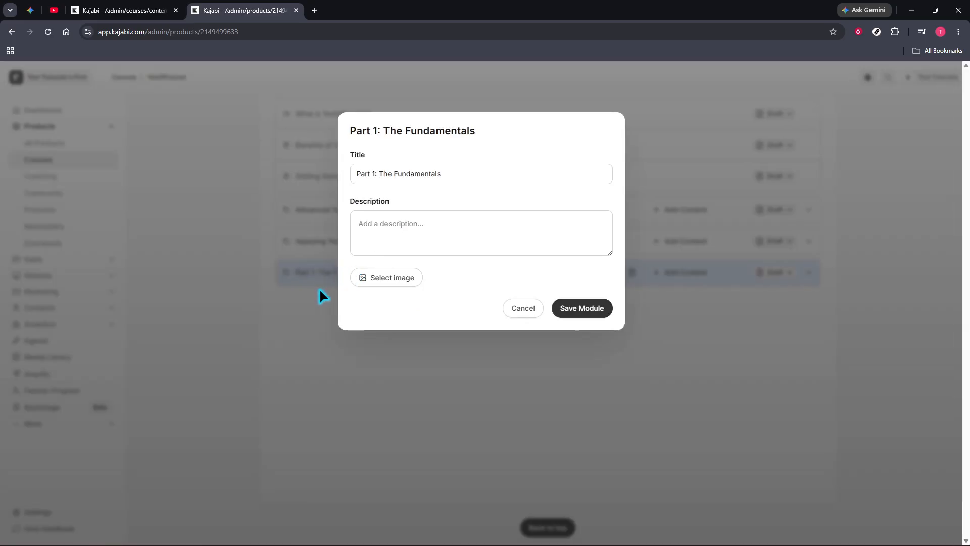
pyautogui.click(420, 384)
pyautogui.scroll(5, 732, 243)
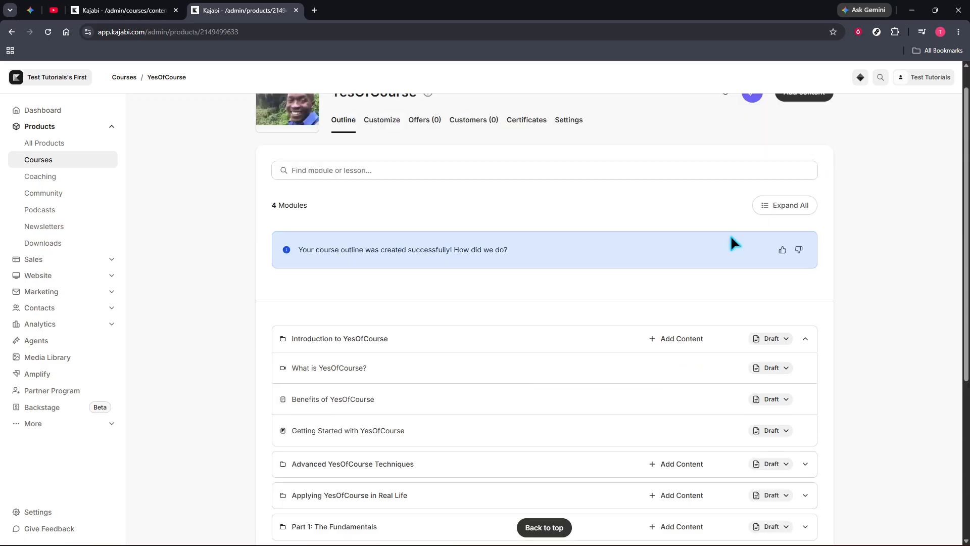
# Create a submodule titled Post under the top-level module Part 1: The Fundamentals
pyautogui.click(807, 128)
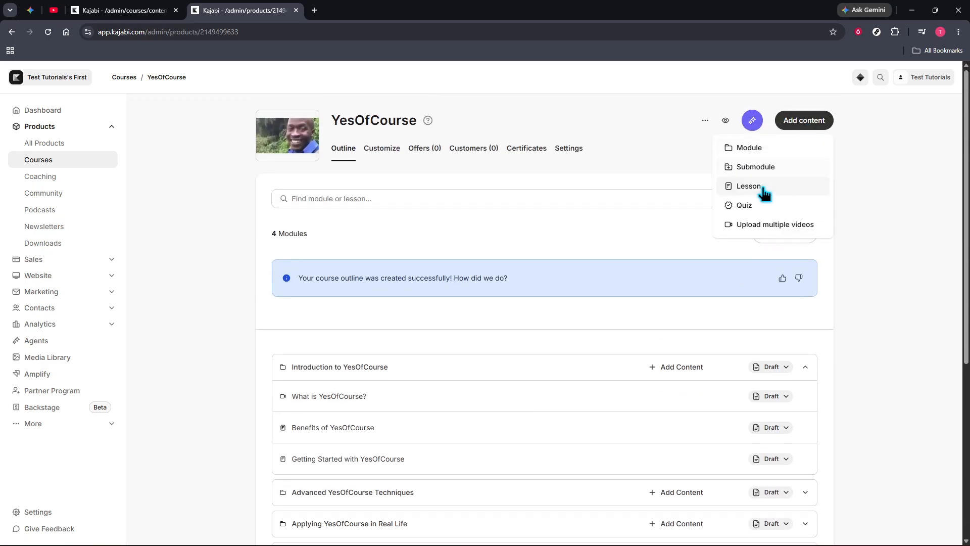
pyautogui.click(752, 169)
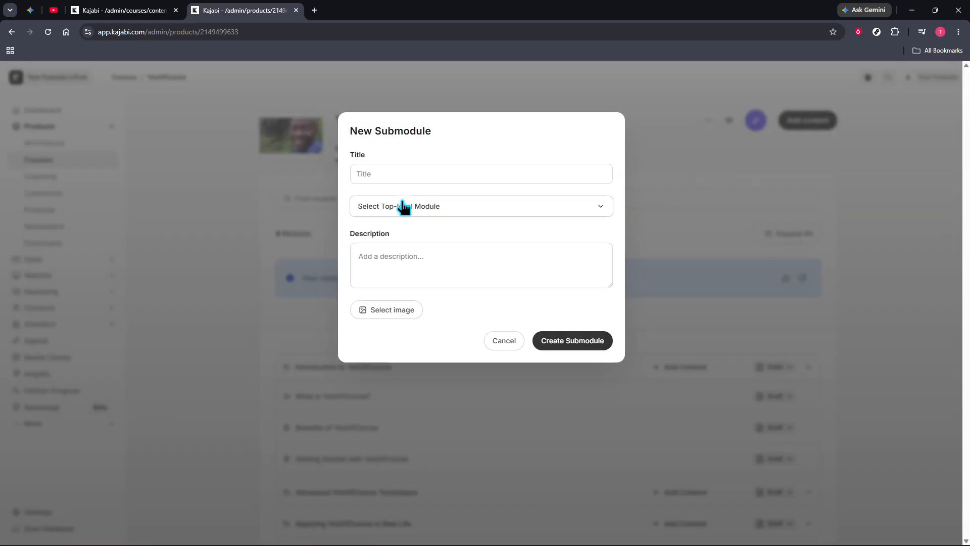
pyautogui.click(386, 172)
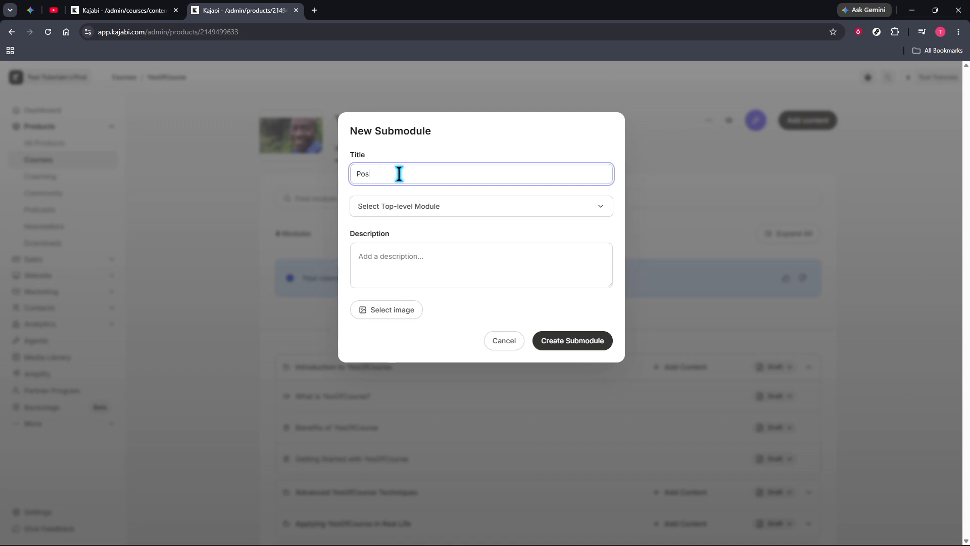
pyautogui.click(404, 202)
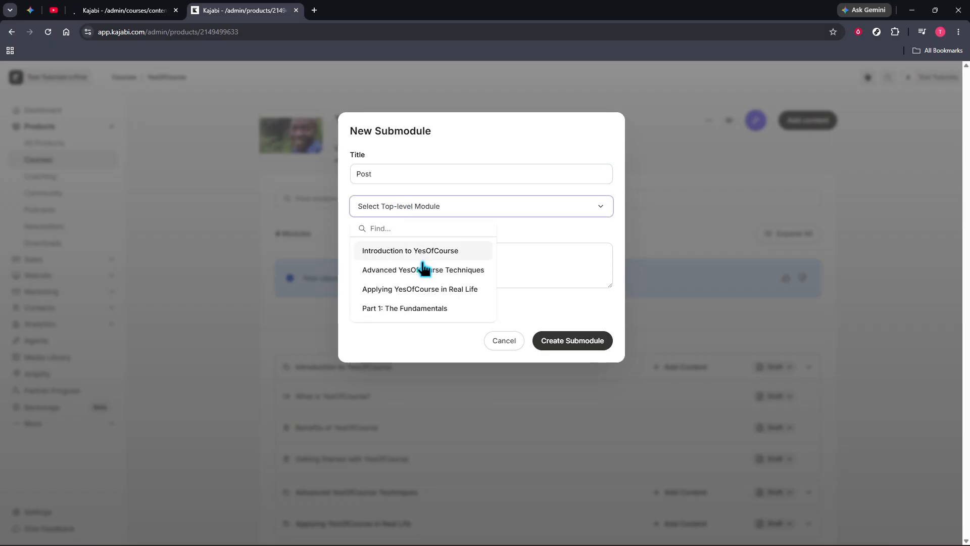
pyautogui.click(410, 309)
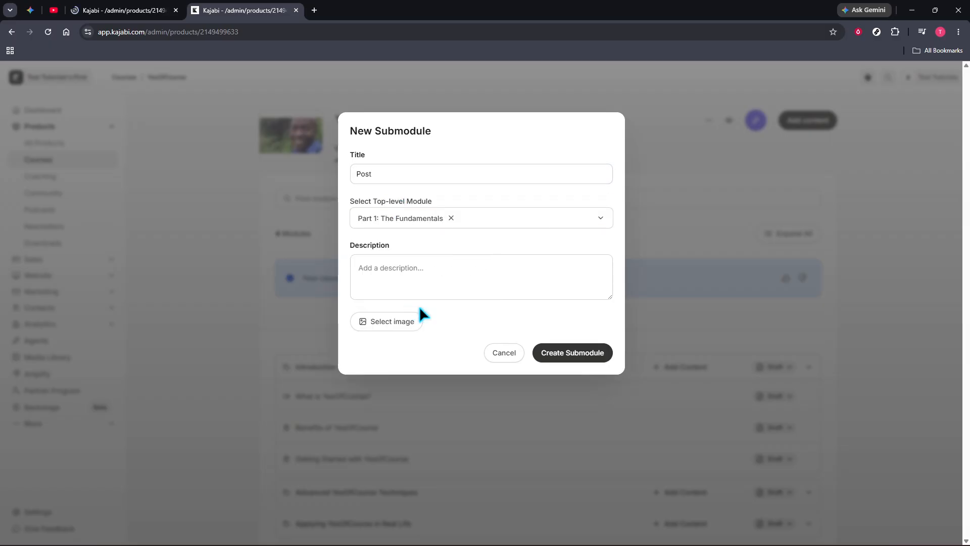
pyautogui.click(554, 357)
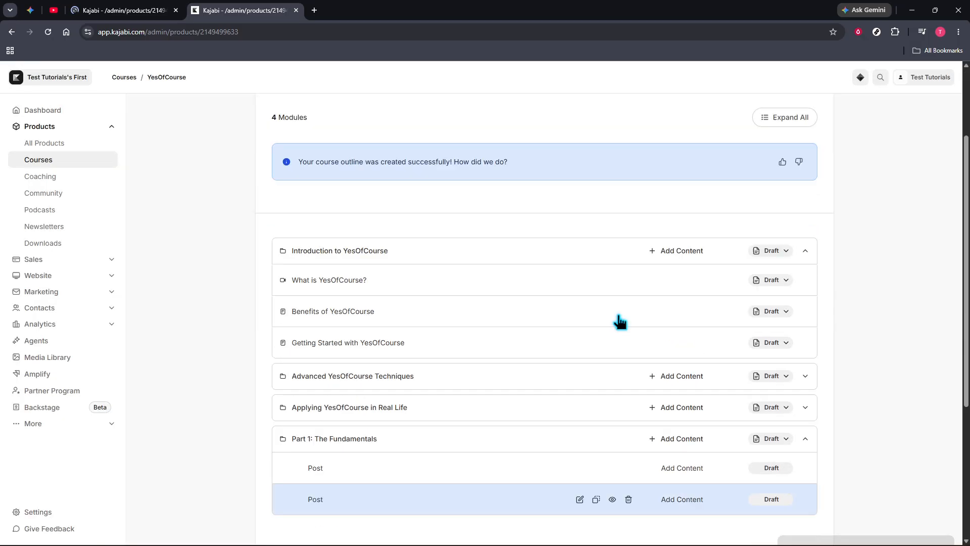
# Open the "What is YesOfCourse?" lesson and examine its video, lesson text and downloads section
pyautogui.scroll(5, 419, 283)
pyautogui.scroll(2, 419, 292)
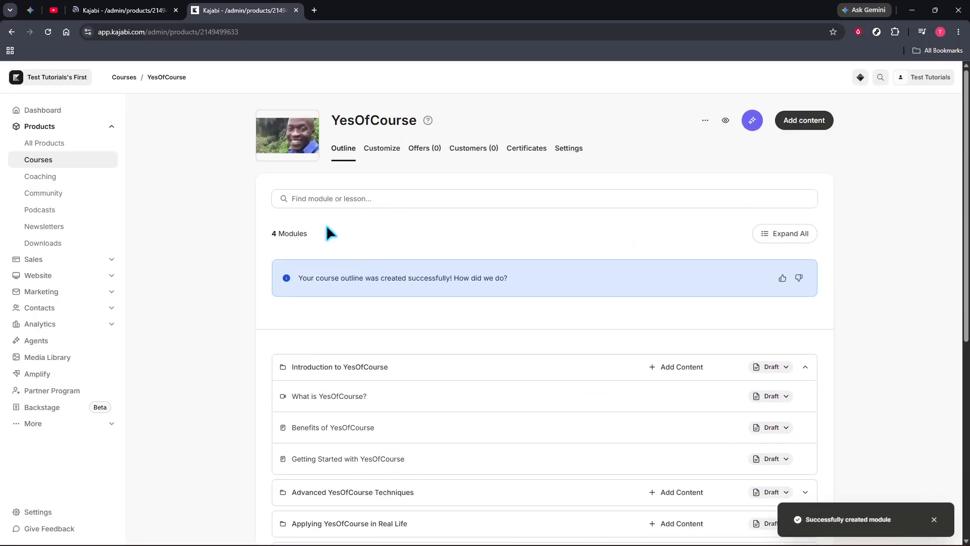
pyautogui.click(318, 396)
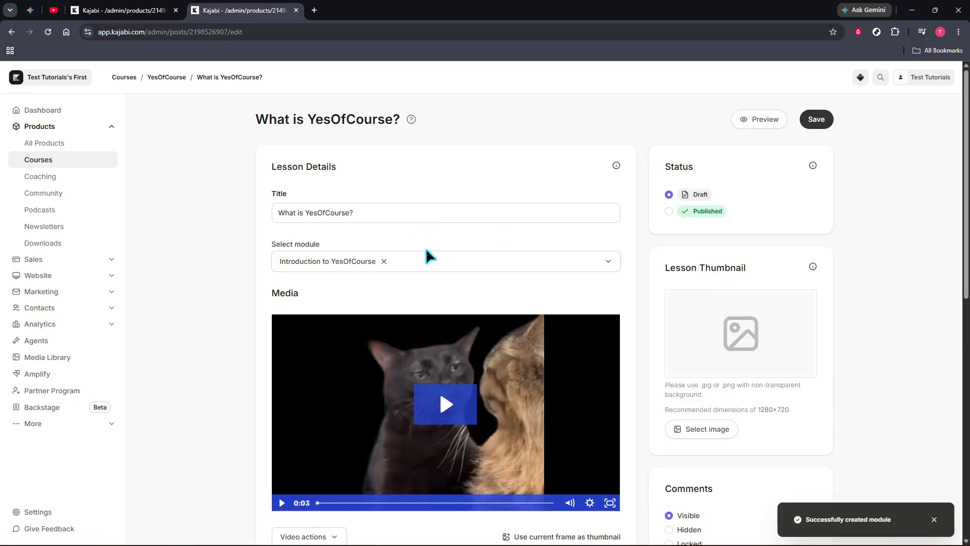
pyautogui.scroll(-3, 374, 292)
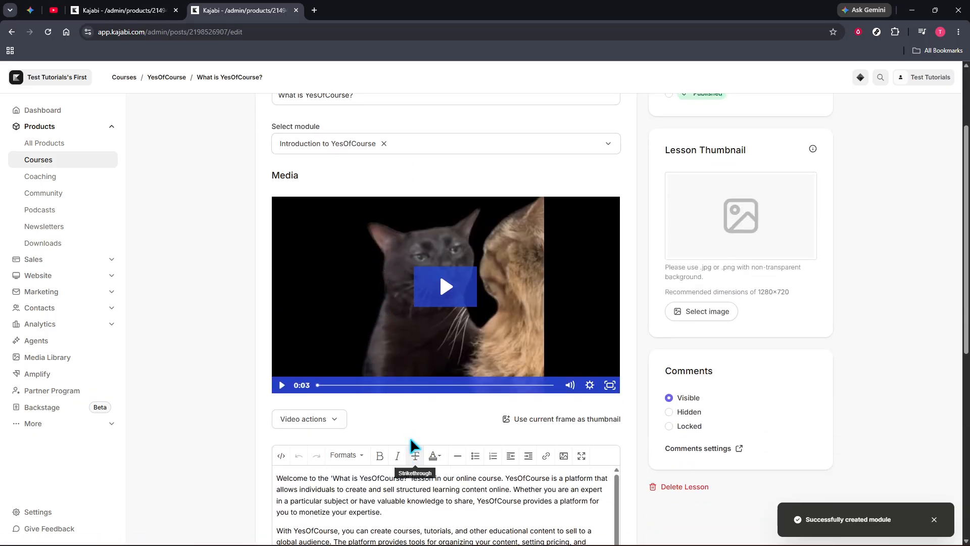
pyautogui.scroll(-2, 412, 427)
pyautogui.scroll(-3, 414, 427)
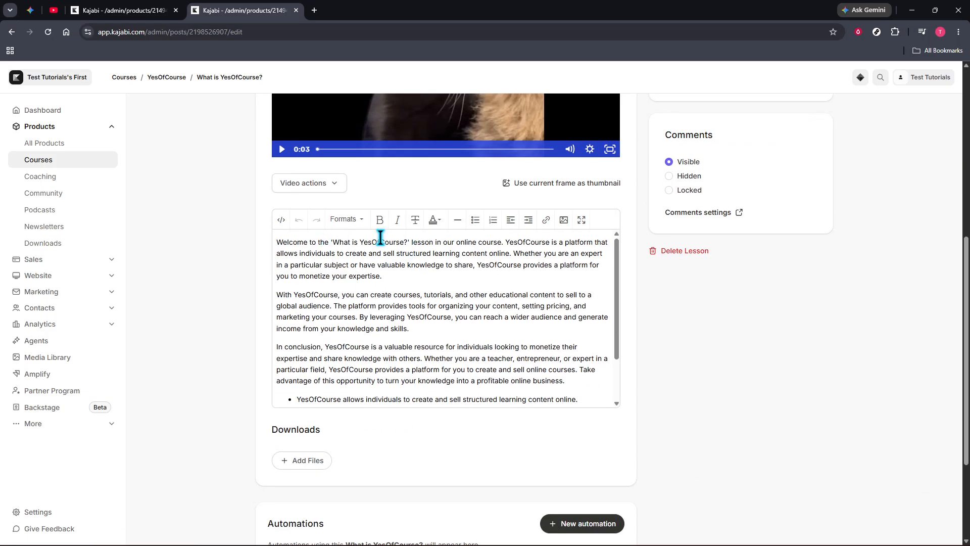
pyautogui.scroll(-2, 402, 298)
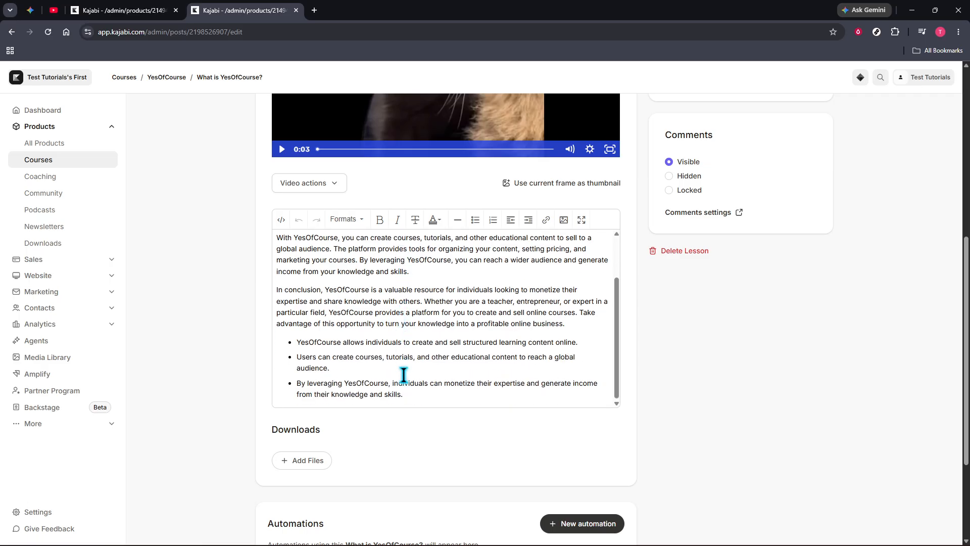
pyautogui.scroll(2, 406, 374)
pyautogui.scroll(4, 440, 237)
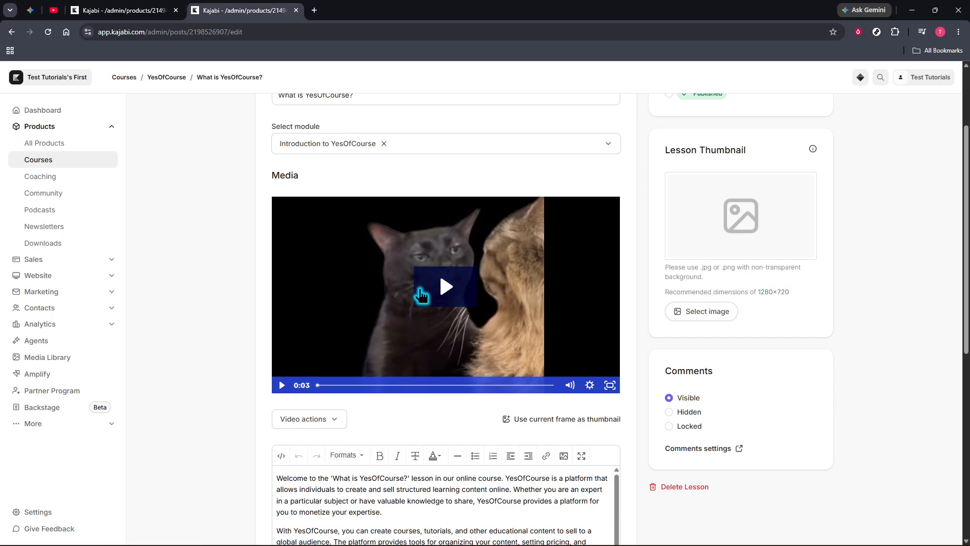
# Browse the media library for files to add to the lesson's downloads, and close it without selecting any
pyautogui.scroll(-4, 413, 293)
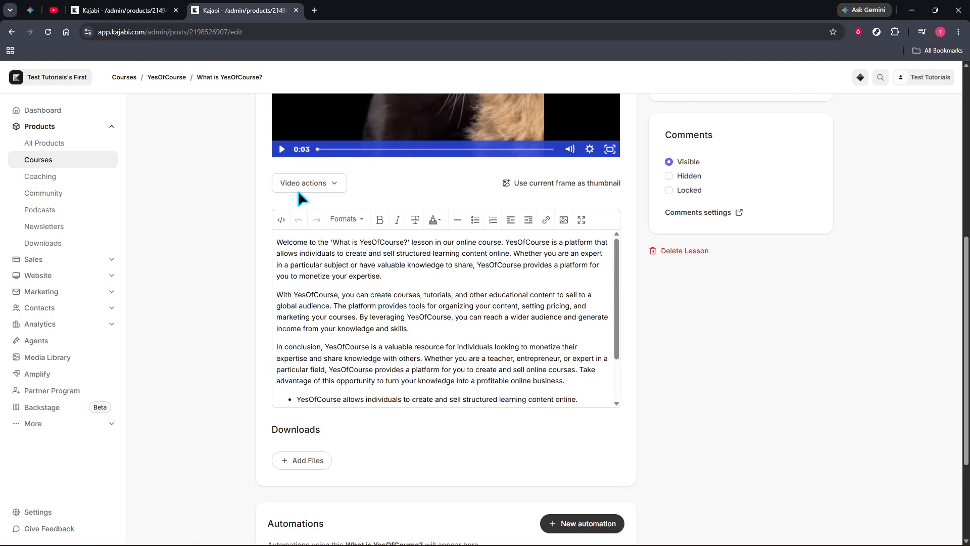
pyautogui.scroll(-1, 338, 401)
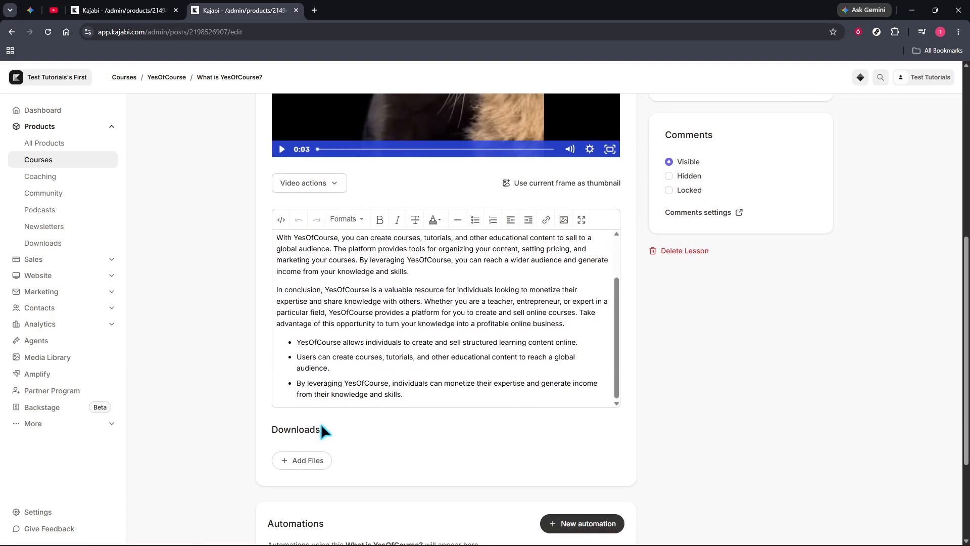
pyautogui.click(305, 463)
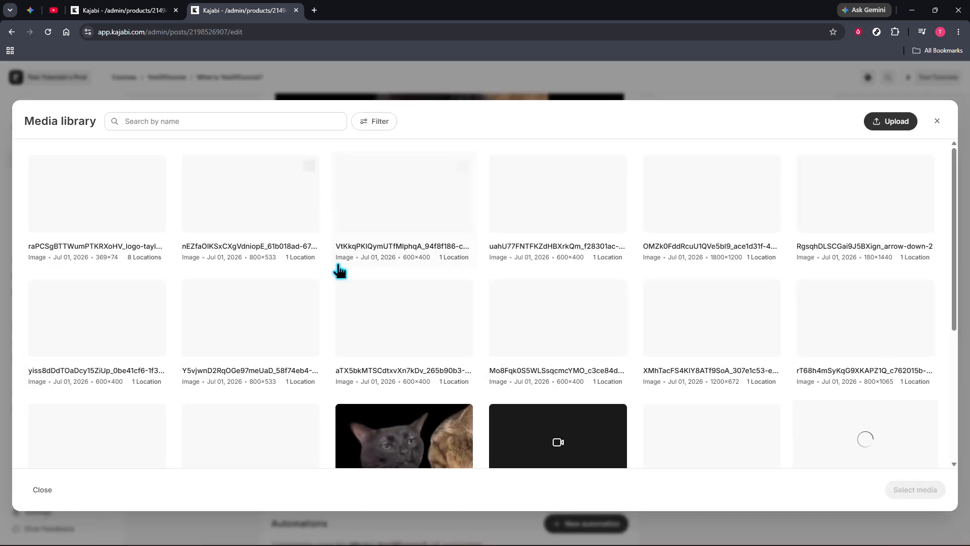
pyautogui.scroll(-2, 556, 425)
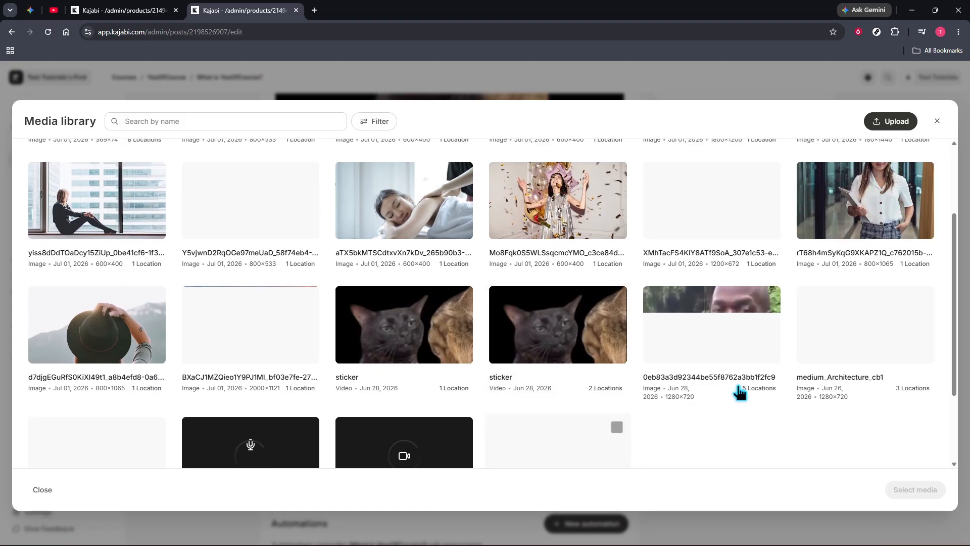
pyautogui.scroll(-3, 554, 308)
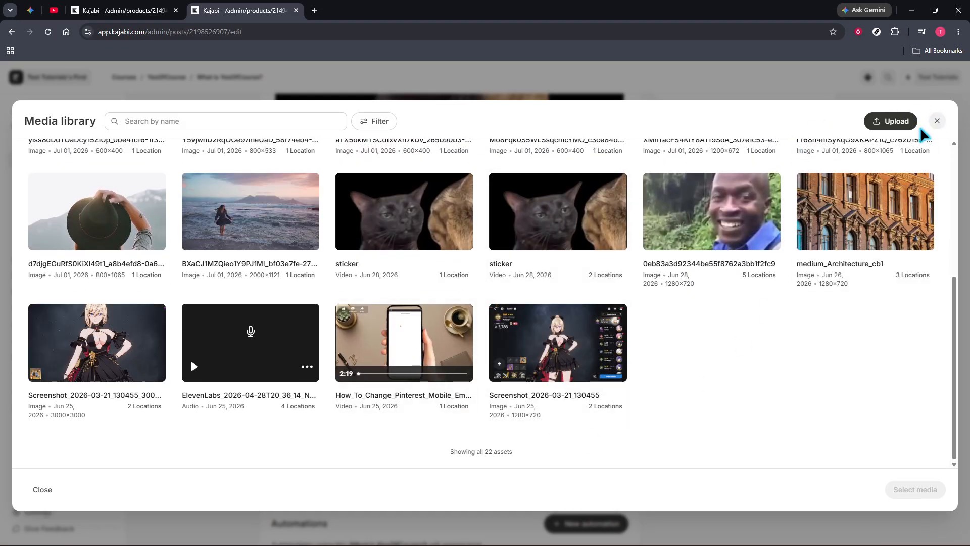
pyautogui.click(937, 121)
# Review the lesson's automations, comments and status settings, and save the "What is YesOfCourse?" lesson
pyautogui.scroll(-3, 445, 253)
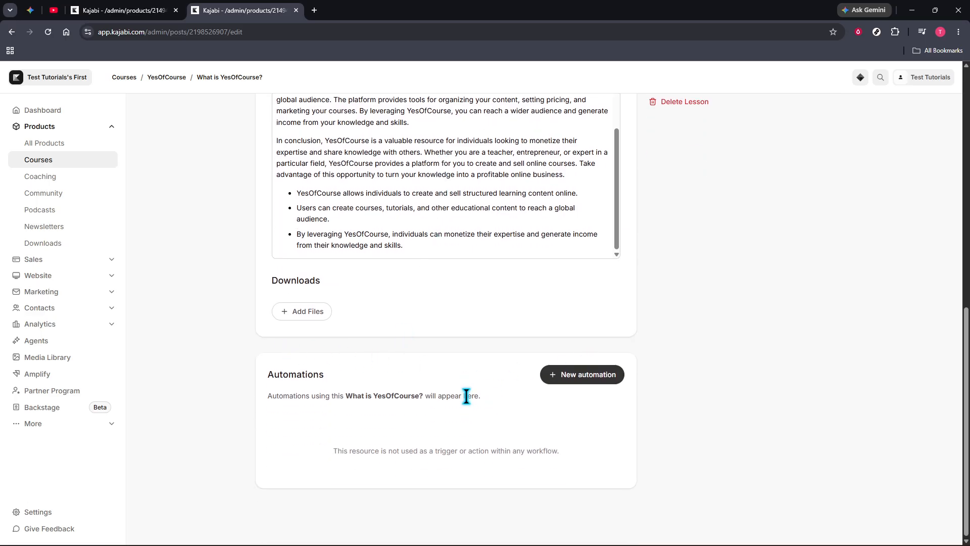
pyautogui.scroll(5, 466, 396)
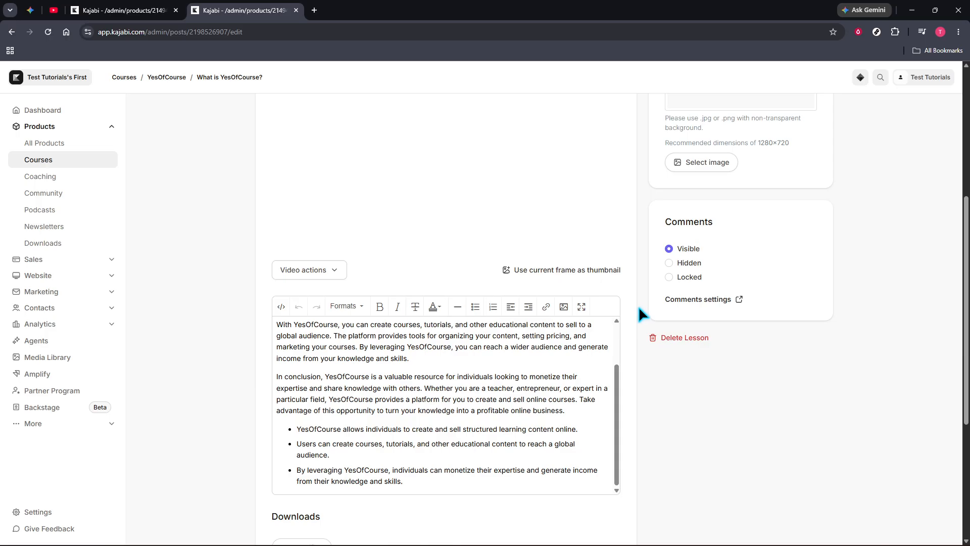
pyautogui.scroll(5, 699, 264)
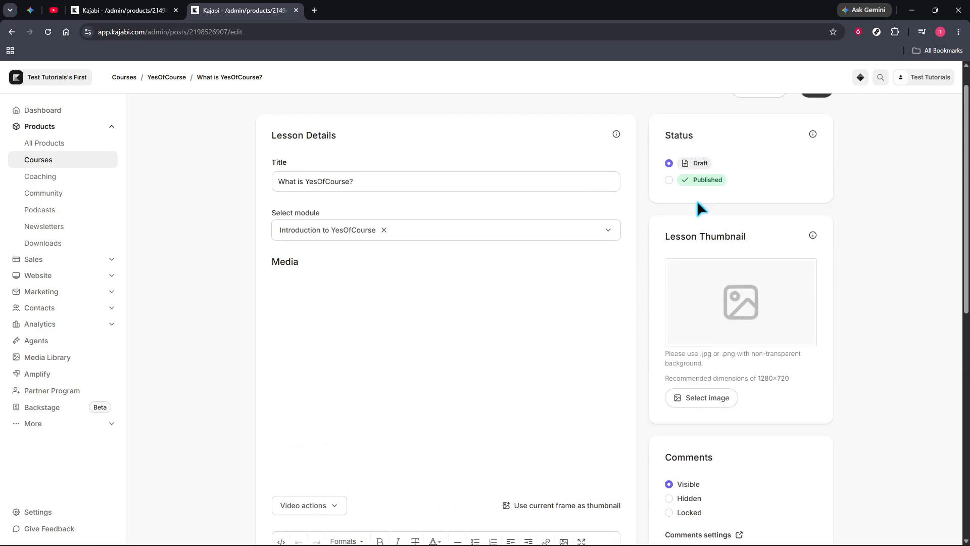
pyautogui.scroll(1, 698, 202)
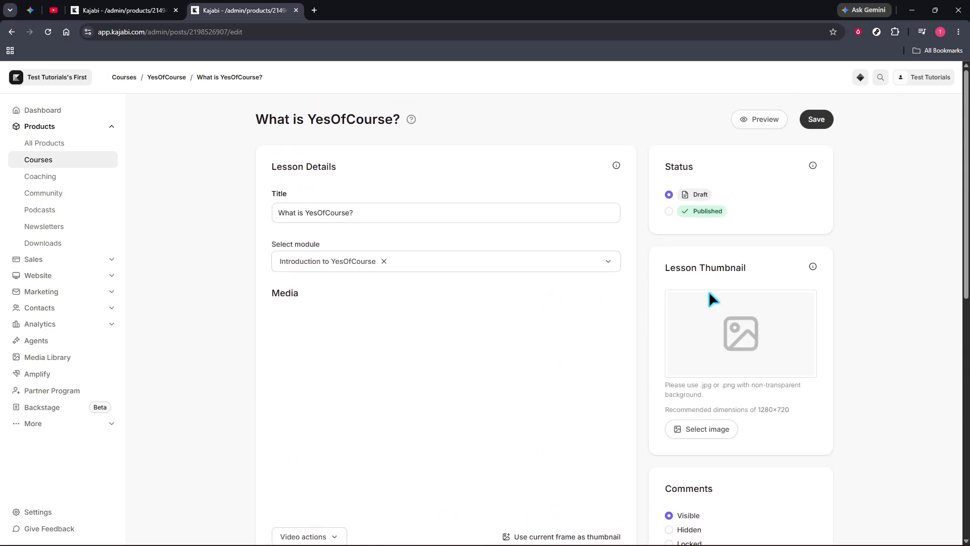
pyautogui.click(815, 119)
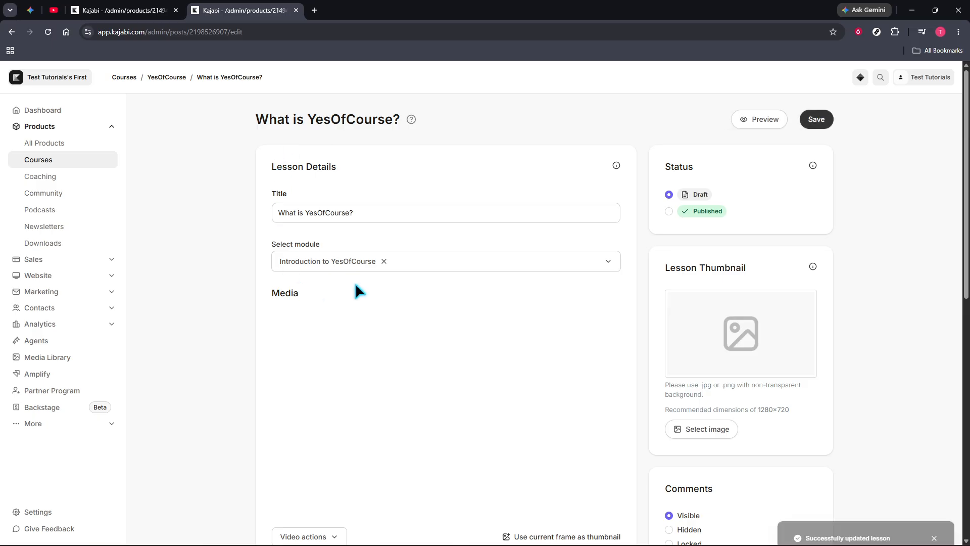